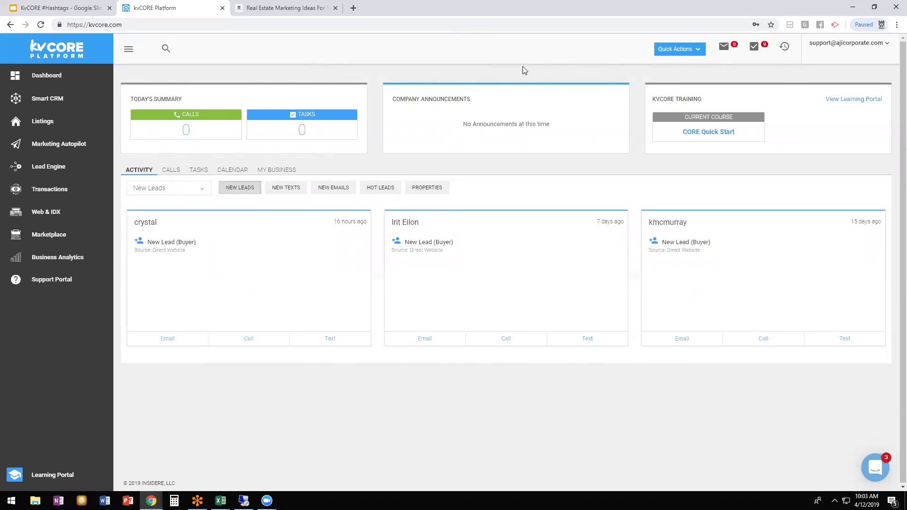
# - Add a Quick Actions note reading '#News' to the chosen contact and save it
pyautogui.click(686, 52)
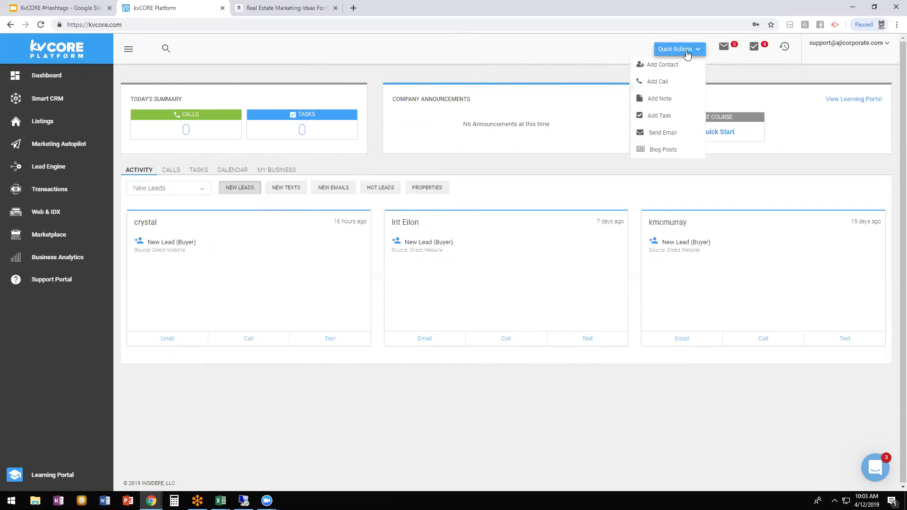
pyautogui.click(671, 104)
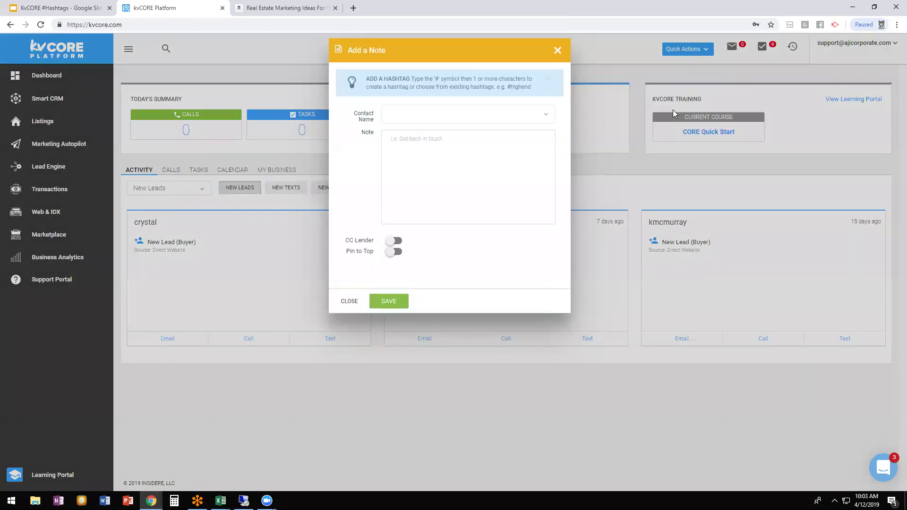
pyautogui.click(448, 114)
pyautogui.write('rebecca')
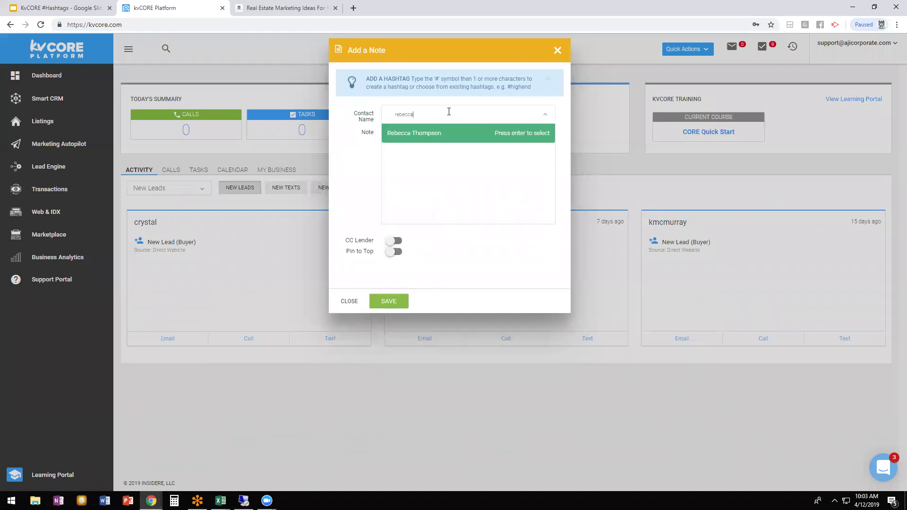
pyautogui.click(441, 136)
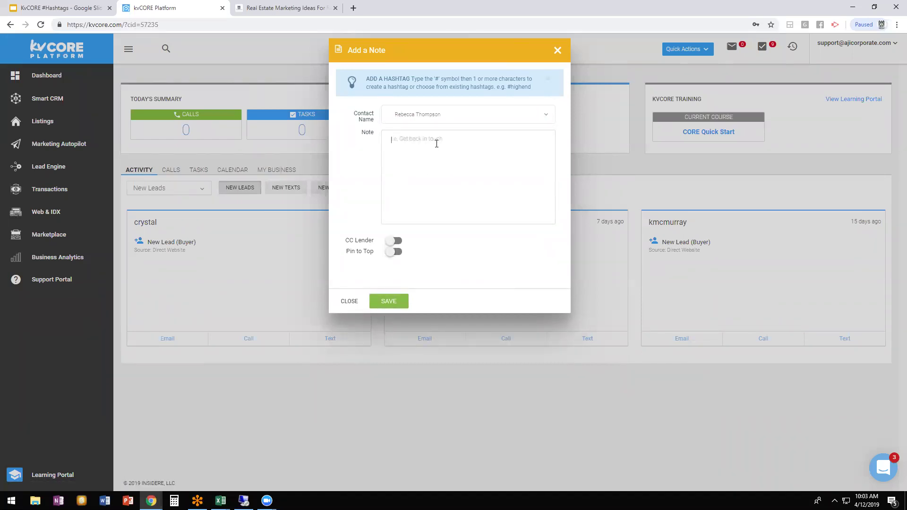
pyautogui.write('#')
pyautogui.write('ews')
pyautogui.click(395, 303)
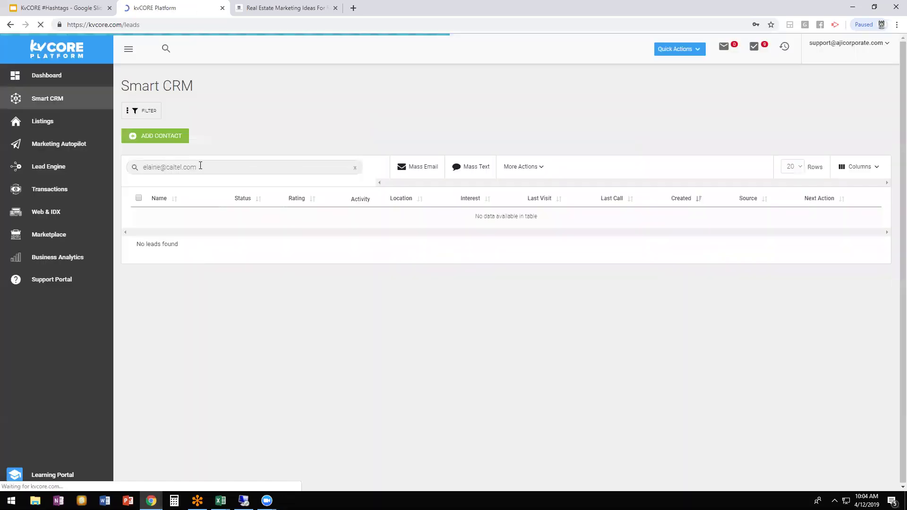
# - Filter the Smart CRM leads by '#newsl', then clear that search
pyautogui.tripleClick(250, 166)
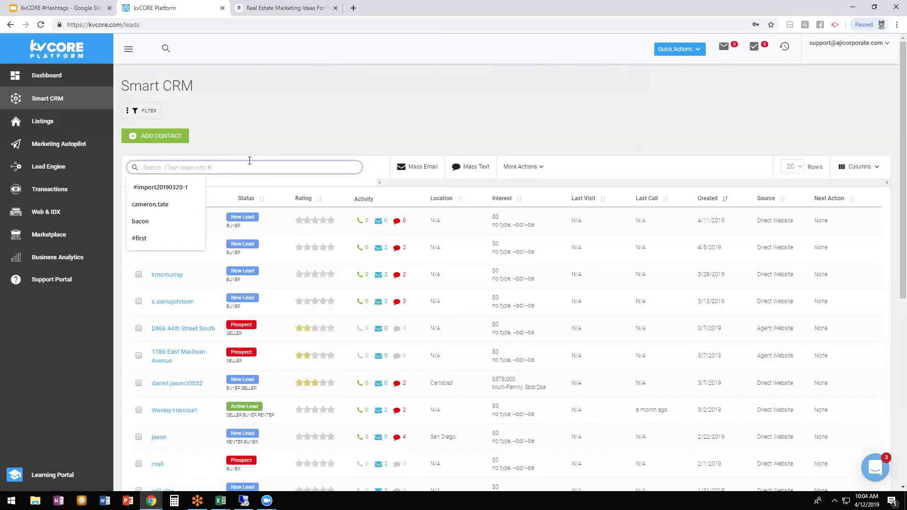
pyautogui.write('#new')
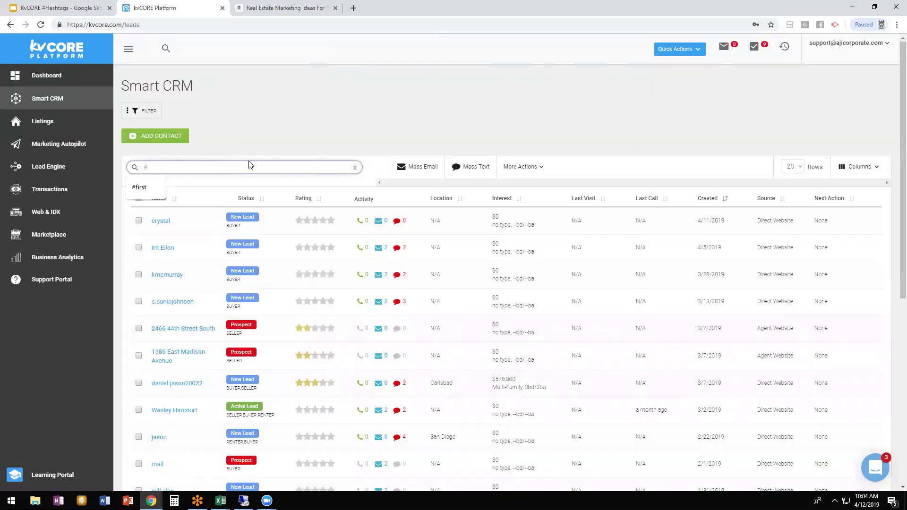
pyautogui.write('sl')
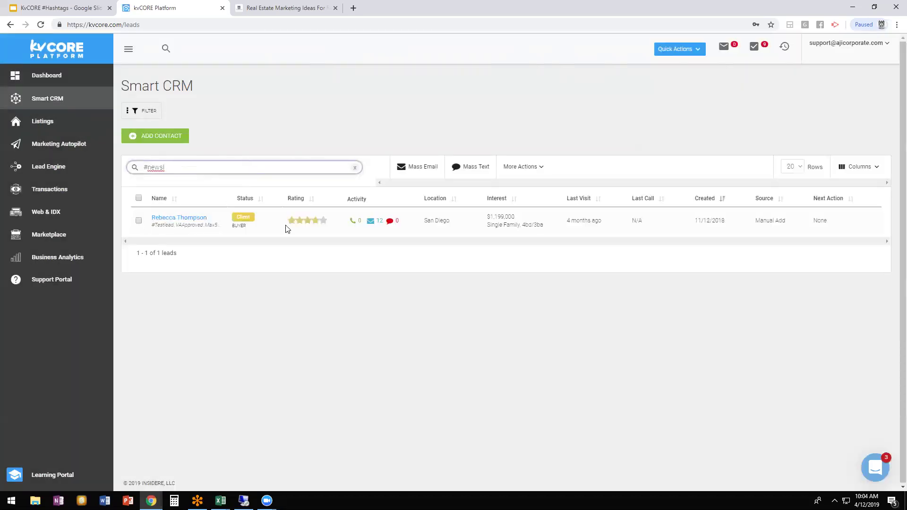
pyautogui.tripleClick(196, 167)
pyautogui.press('BackSpace')
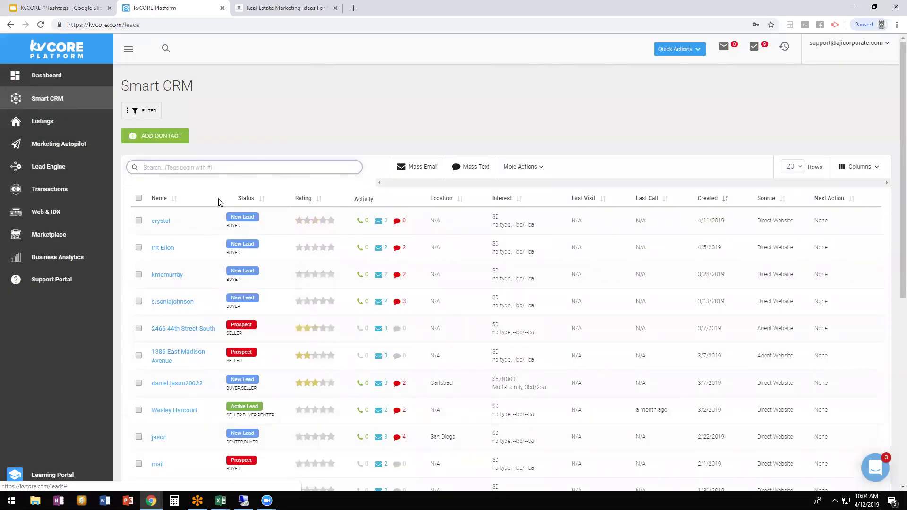
# - Try lead searches for '#te' and '#pr', then clear the search box to show all leads
pyautogui.click(218, 167)
pyautogui.write('#test')
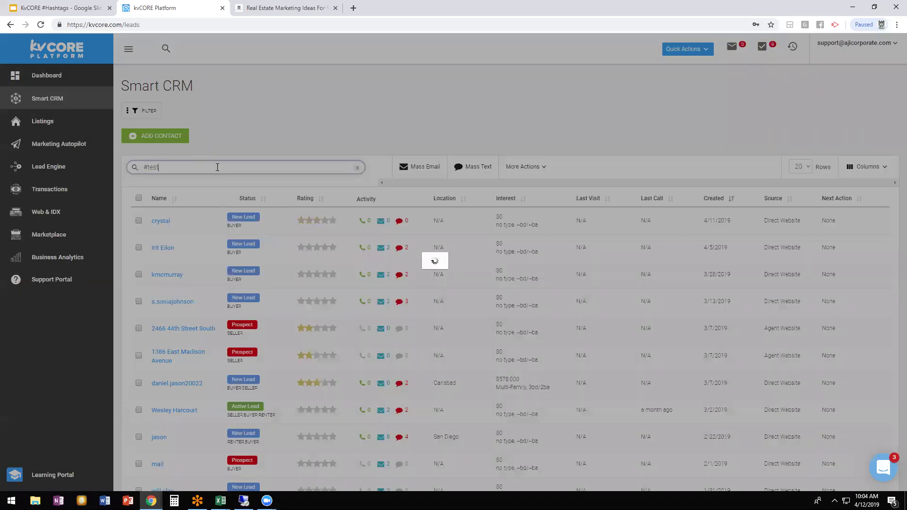
pyautogui.press('BackSpace')
pyautogui.press('BackSpace')
pyautogui.press('BackSpace')
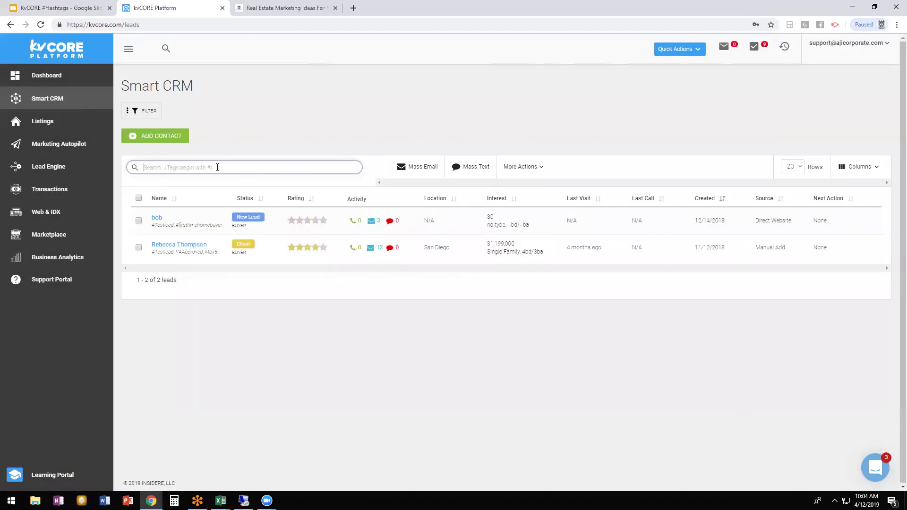
pyautogui.write('#')
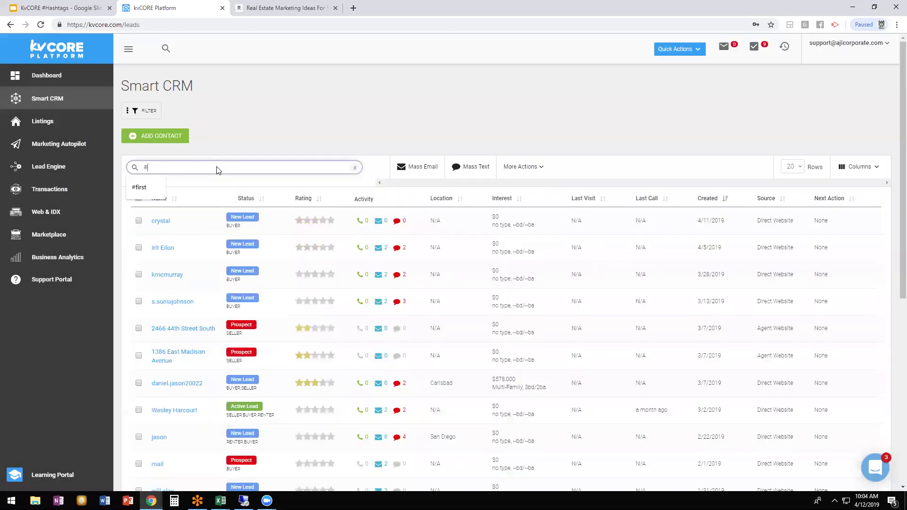
pyautogui.write('pre')
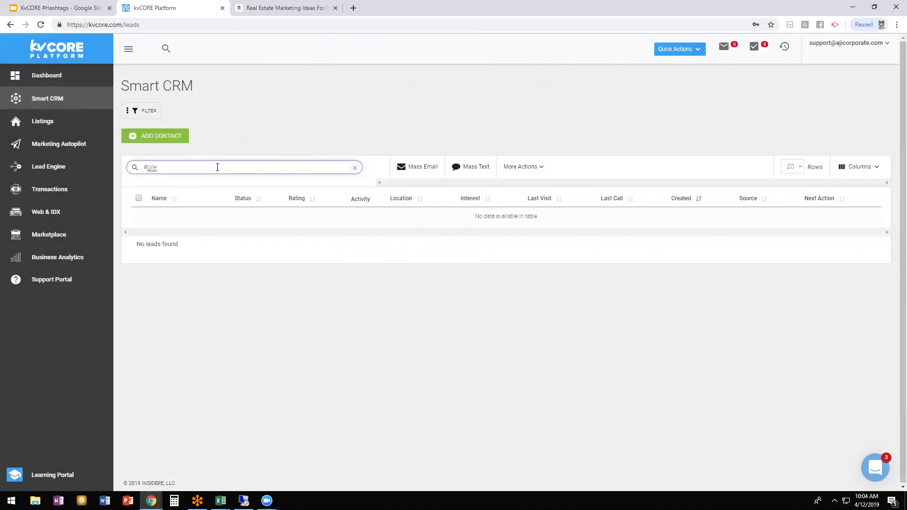
pyautogui.press('BackSpace')
pyautogui.press('BackSpace')
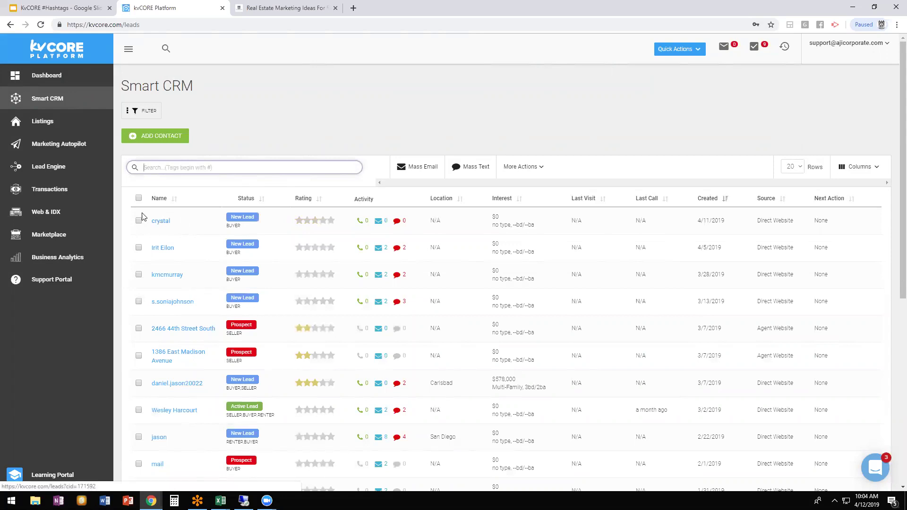
pyautogui.click(138, 198)
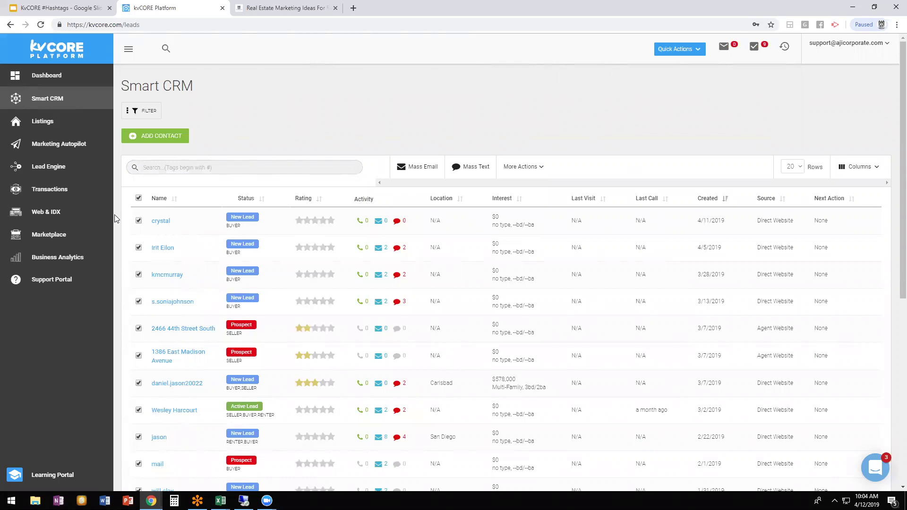
pyautogui.click(534, 168)
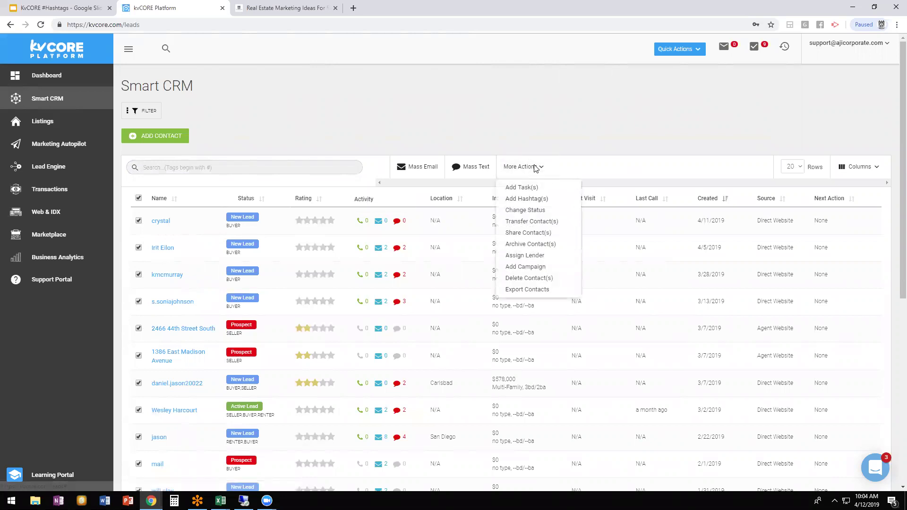
pyautogui.click(530, 203)
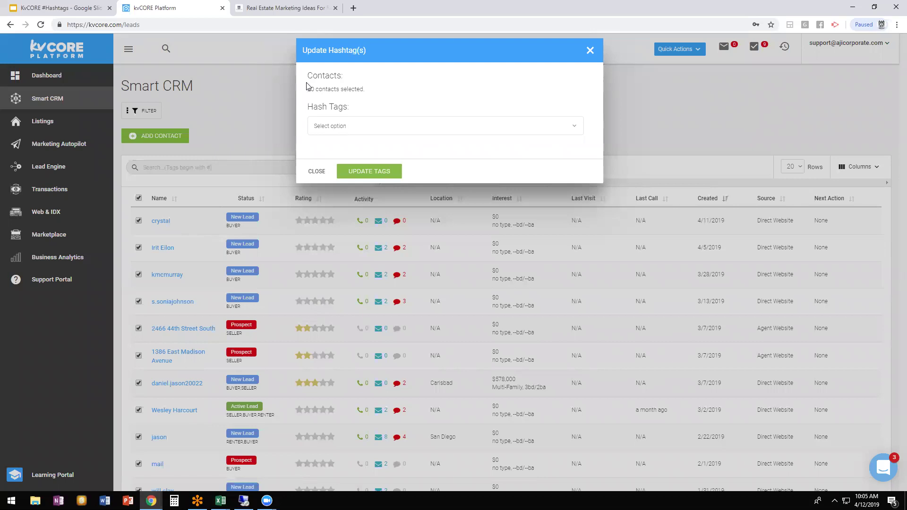
pyautogui.moveTo(307, 88); pyautogui.dragTo(364, 91)
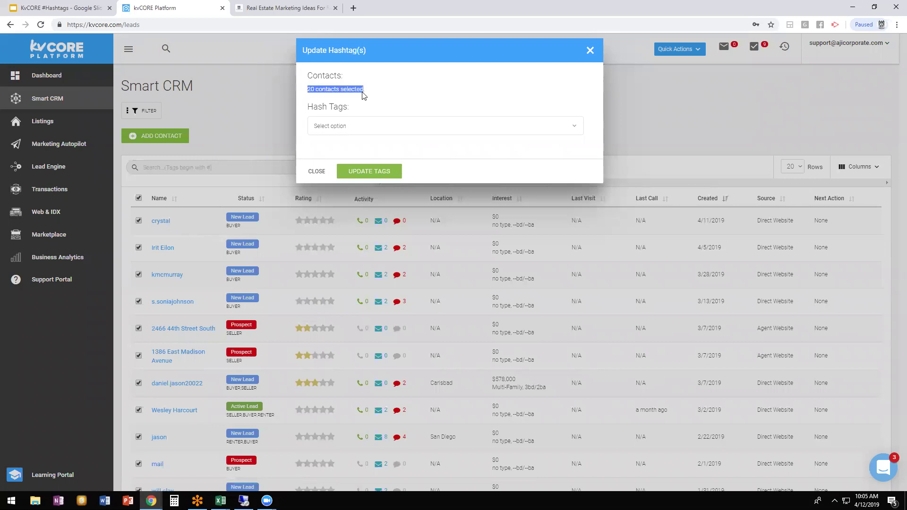
pyautogui.click(348, 128)
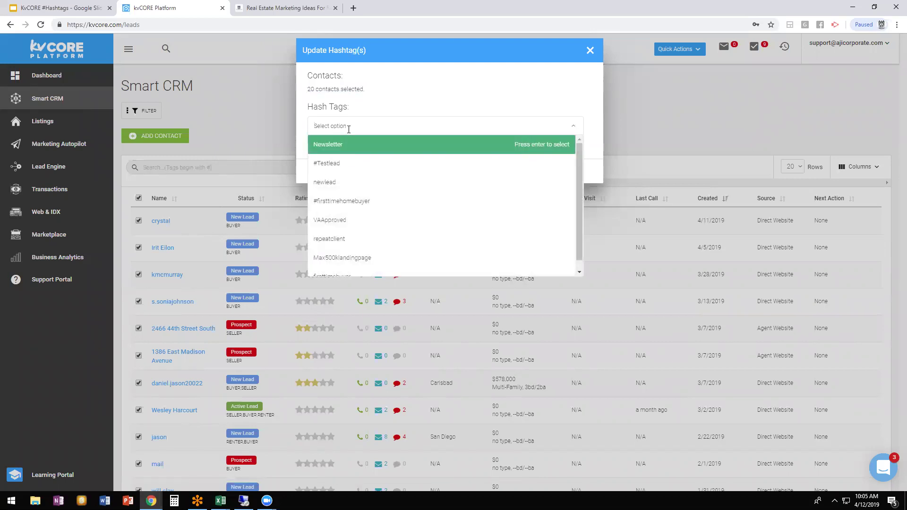
pyautogui.write('#')
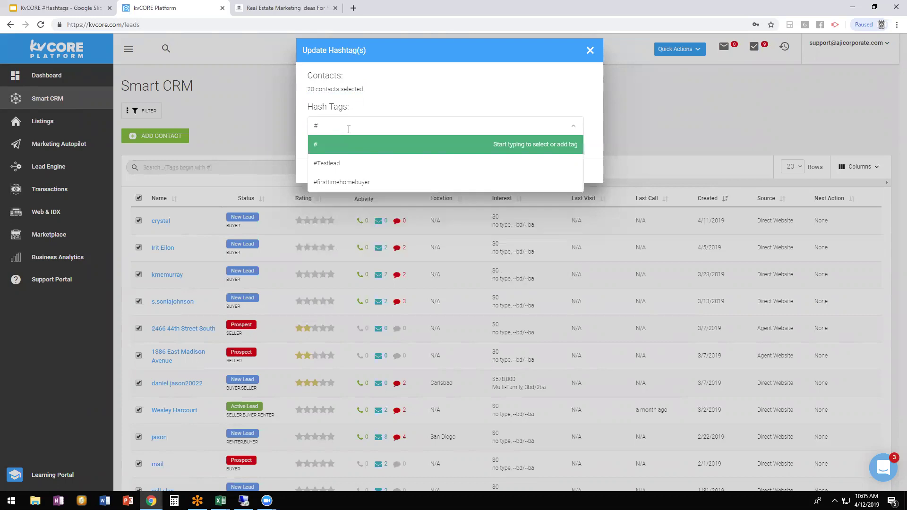
pyautogui.write('friends')
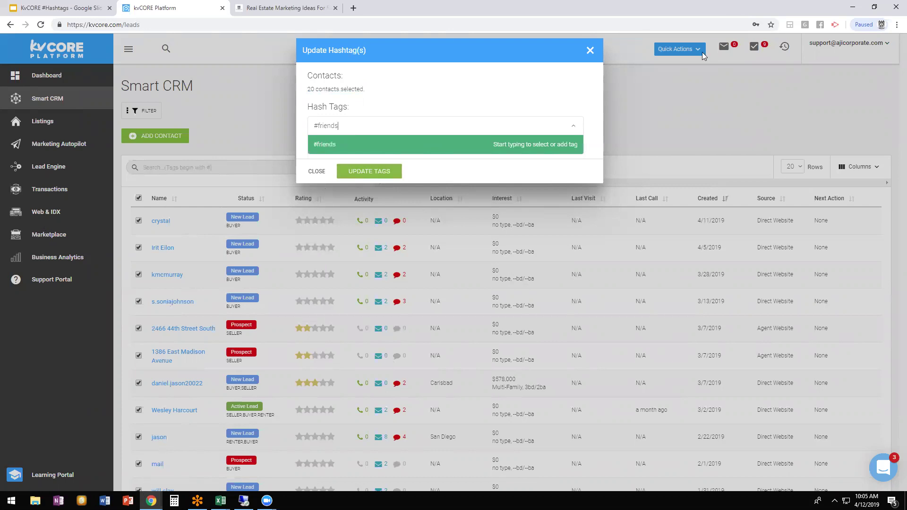
pyautogui.click(317, 172)
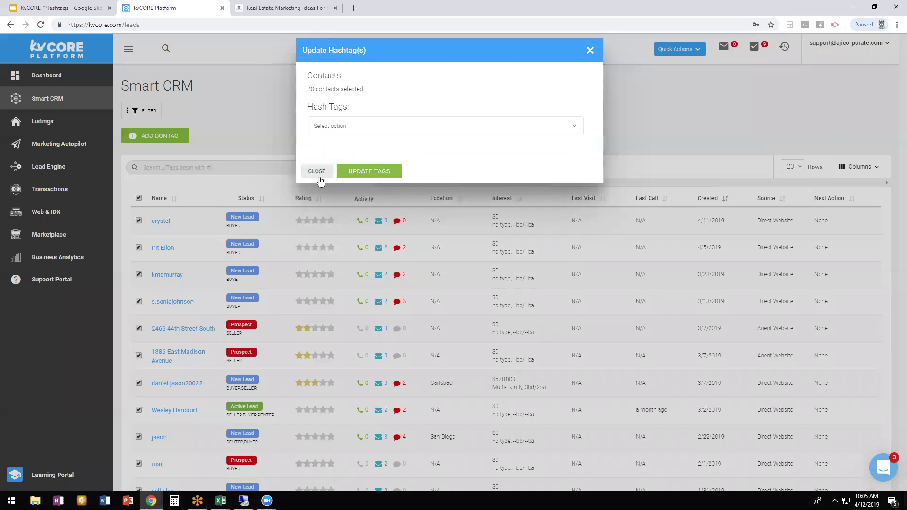
pyautogui.click(220, 125)
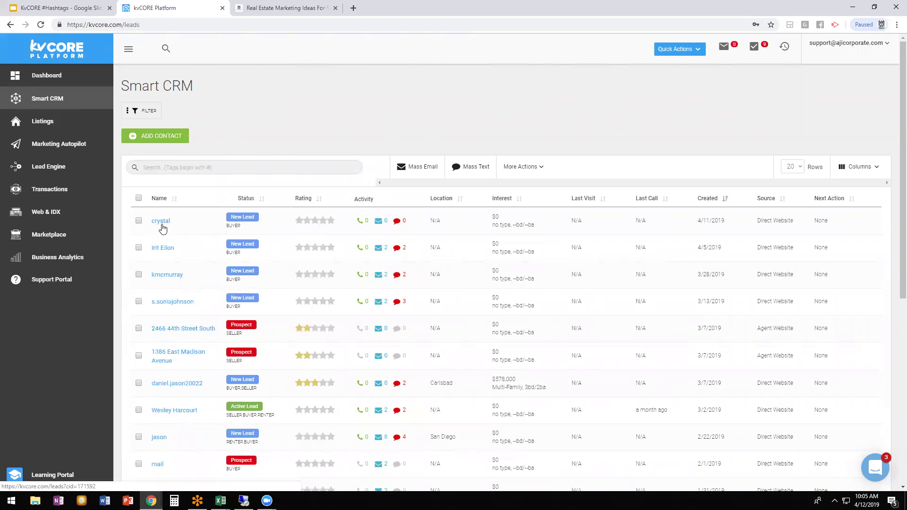
pyautogui.click(162, 222)
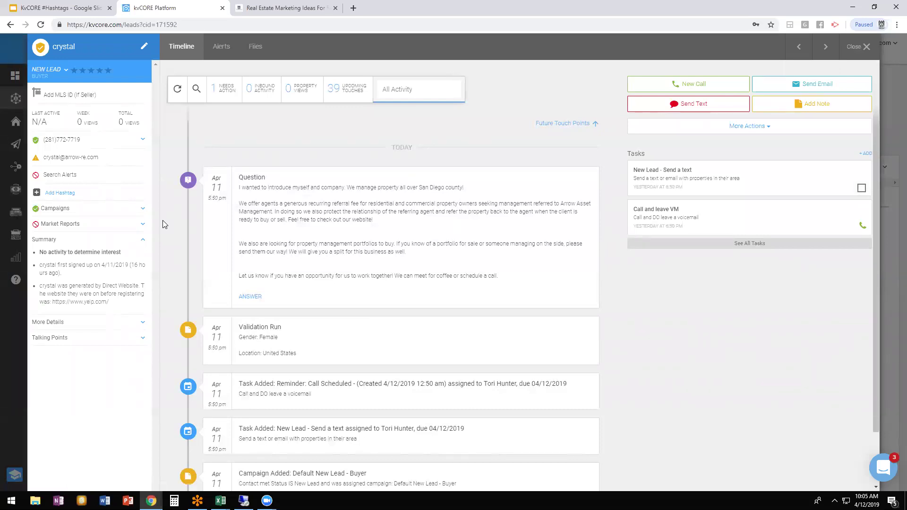
pyautogui.click(63, 195)
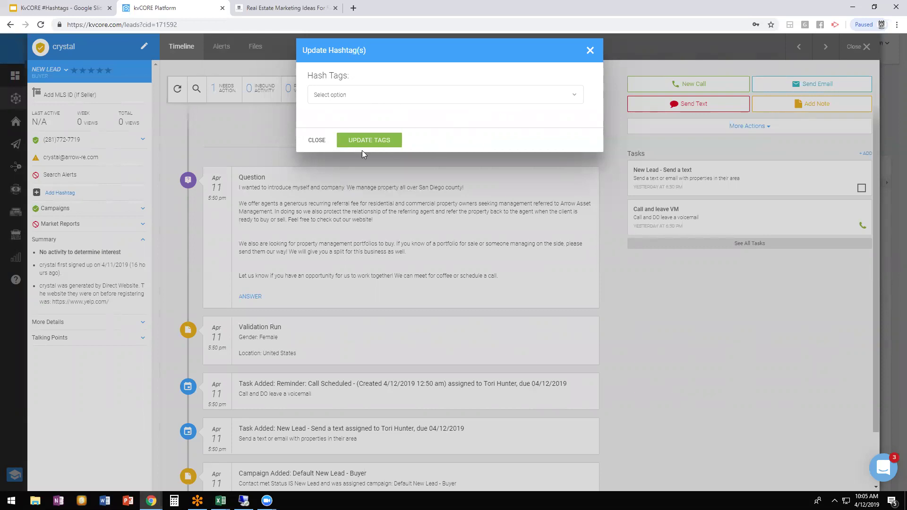
pyautogui.click(325, 146)
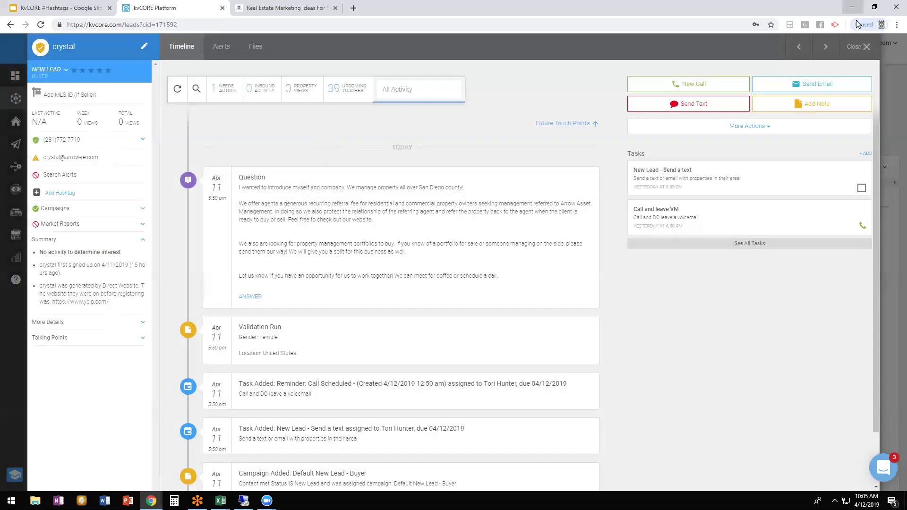
pyautogui.click(855, 47)
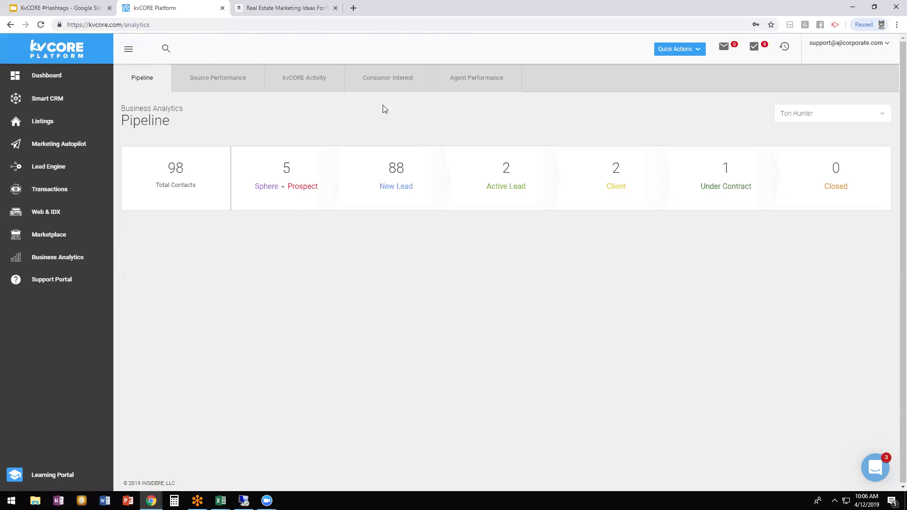
# - On the Source Performance report, search the sources filter for '#sellerlanding', which finds no match
pyautogui.click(235, 83)
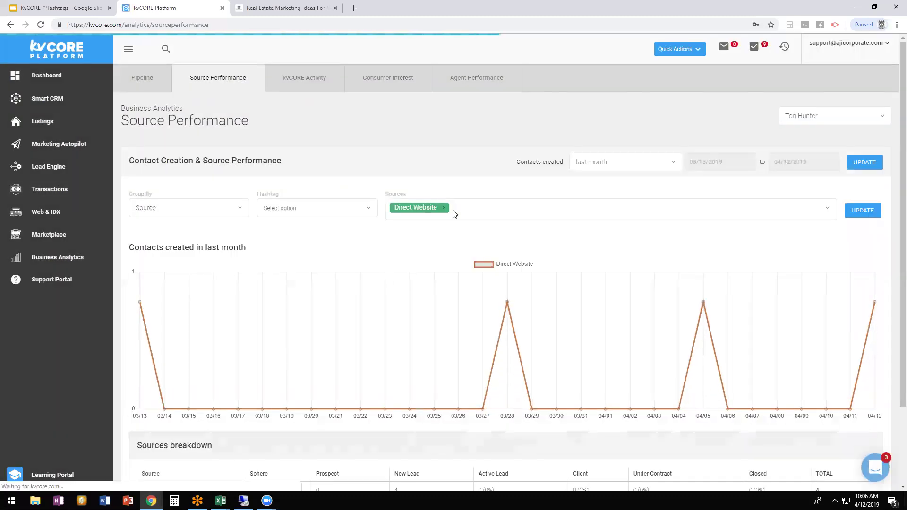
pyautogui.click(443, 207)
pyautogui.click(442, 210)
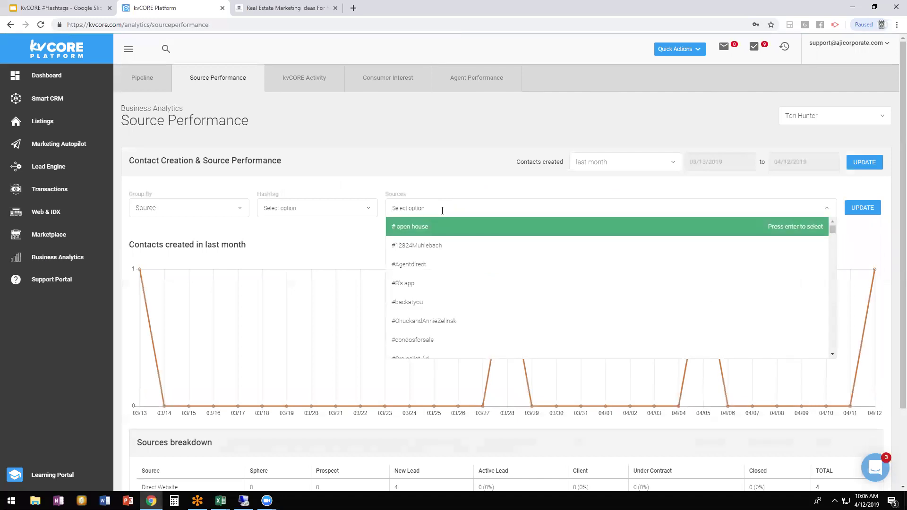
pyautogui.write('#selle')
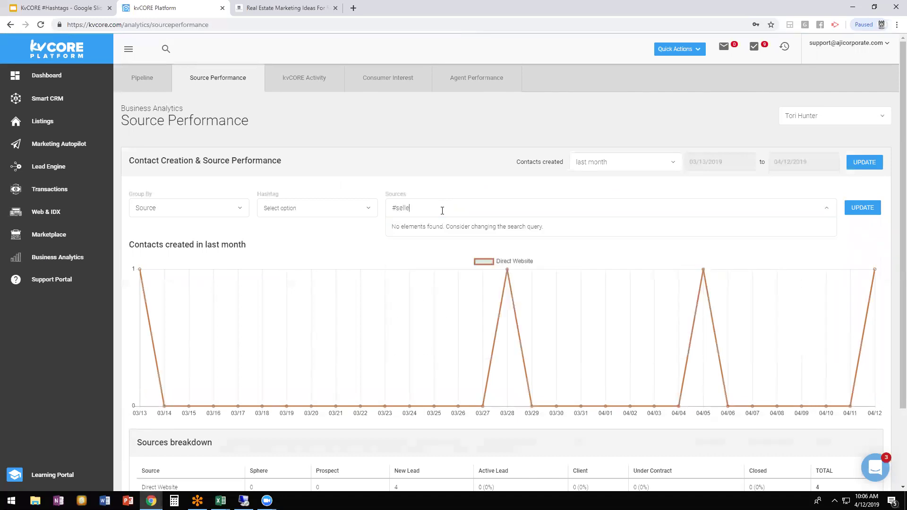
pyautogui.write('rlanding')
pyautogui.click(861, 208)
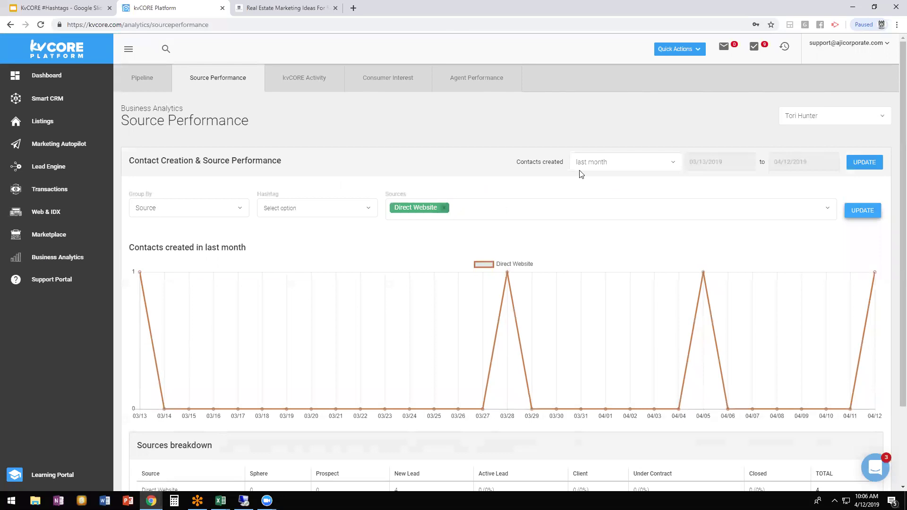
# - Group the report by Source, search hashtags for '#sellerlandingpage', and scroll to the Sources breakdown
pyautogui.click(221, 209)
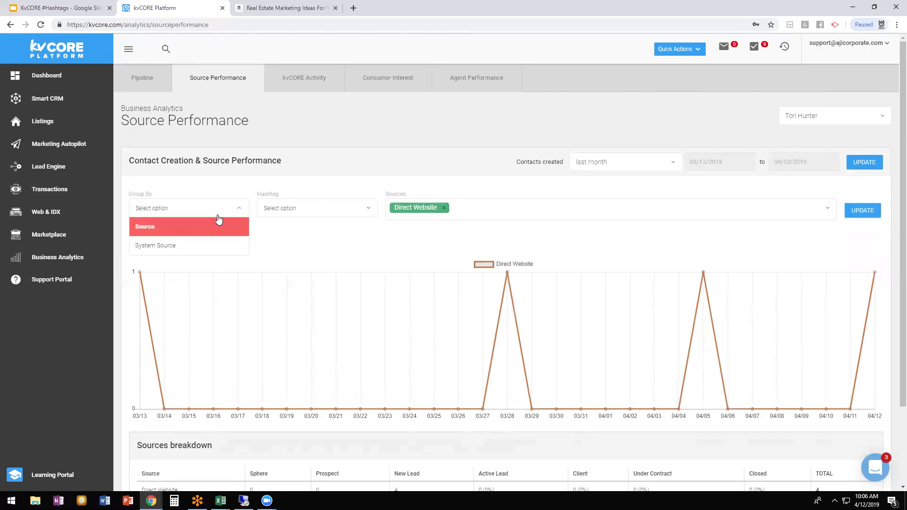
pyautogui.click(324, 207)
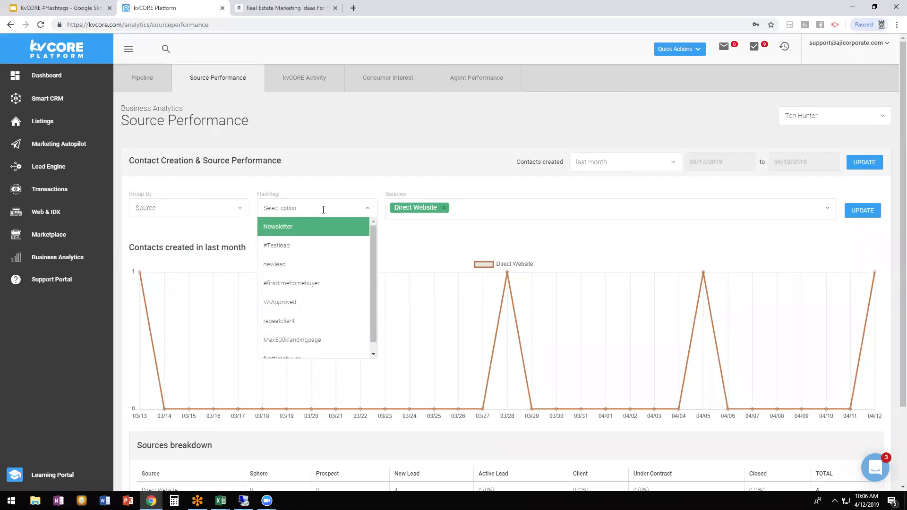
pyautogui.write('#se')
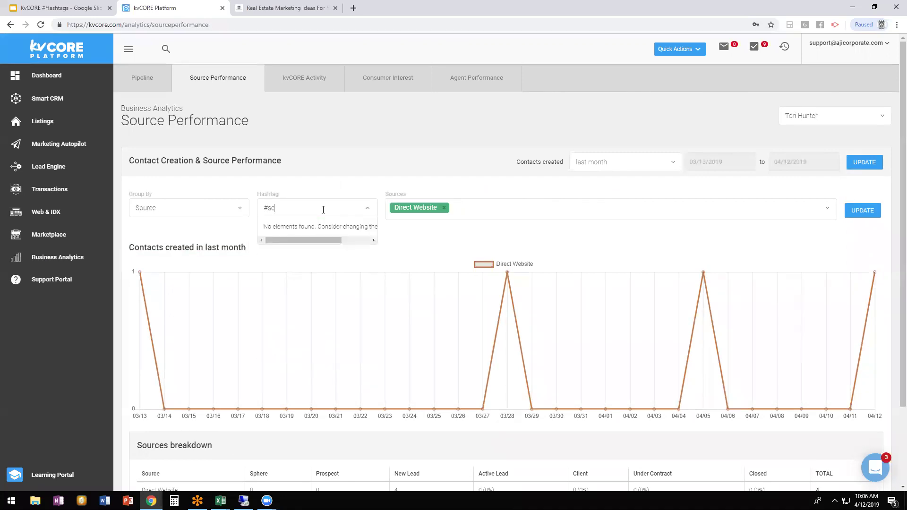
pyautogui.write('llerlandingpage')
pyautogui.scroll(-1, 208, 263)
pyautogui.moveTo(127, 202); pyautogui.dragTo(260, 203)
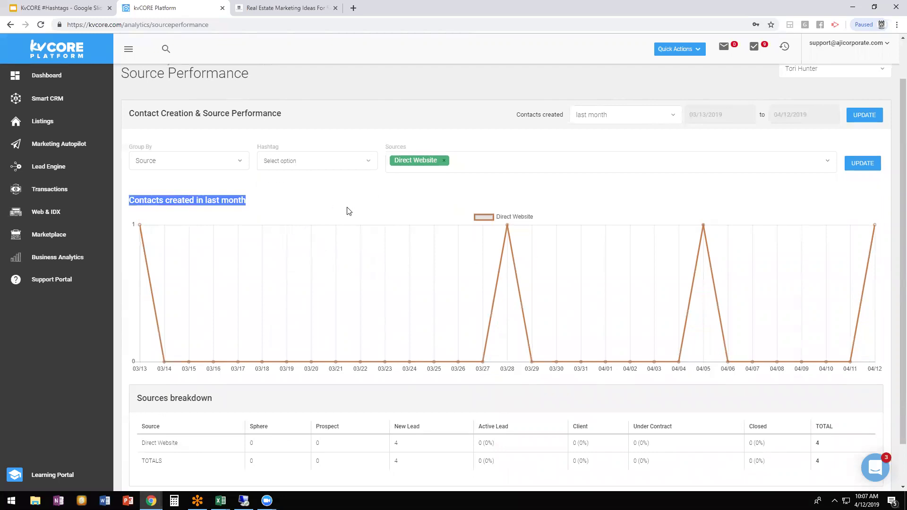
pyautogui.click(398, 204)
pyautogui.scroll(-1, 399, 203)
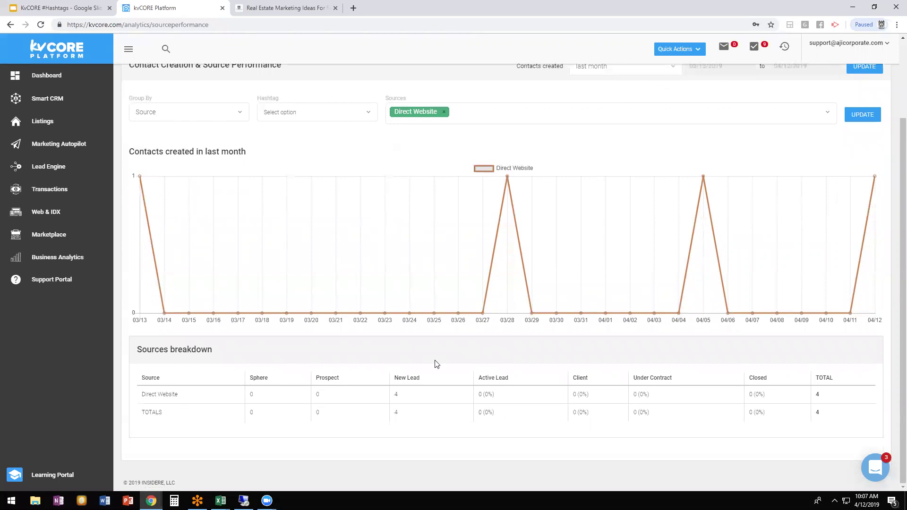
# - Add the Newsletter hashtag filter to the Source Performance report and update the chart
pyautogui.click(328, 109)
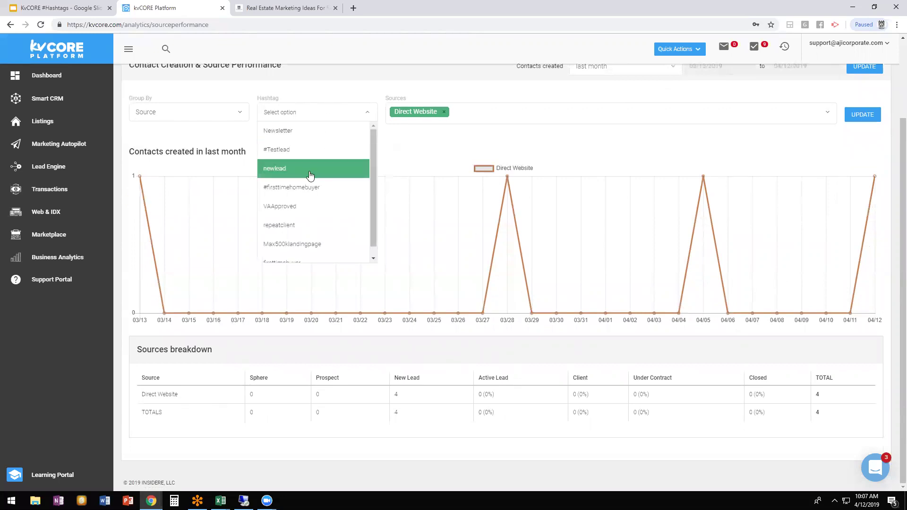
pyautogui.click(861, 114)
pyautogui.click(347, 109)
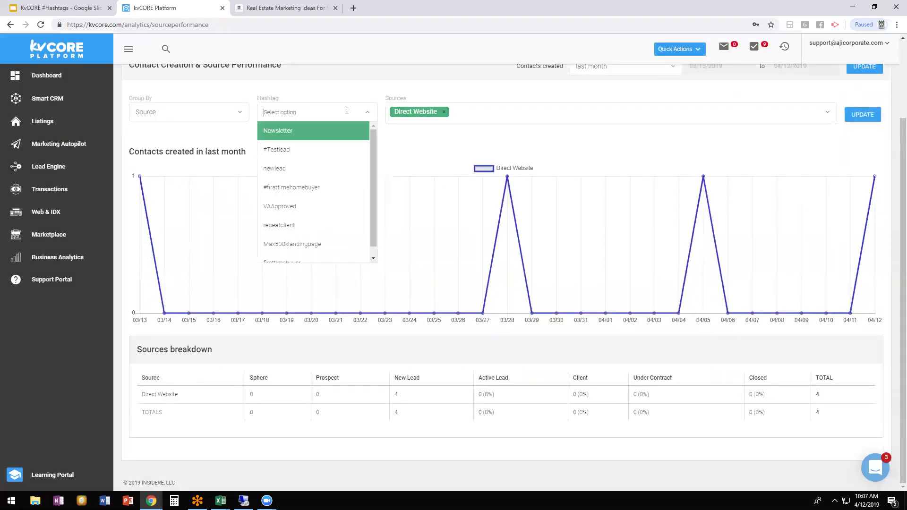
pyautogui.click(335, 138)
pyautogui.click(868, 117)
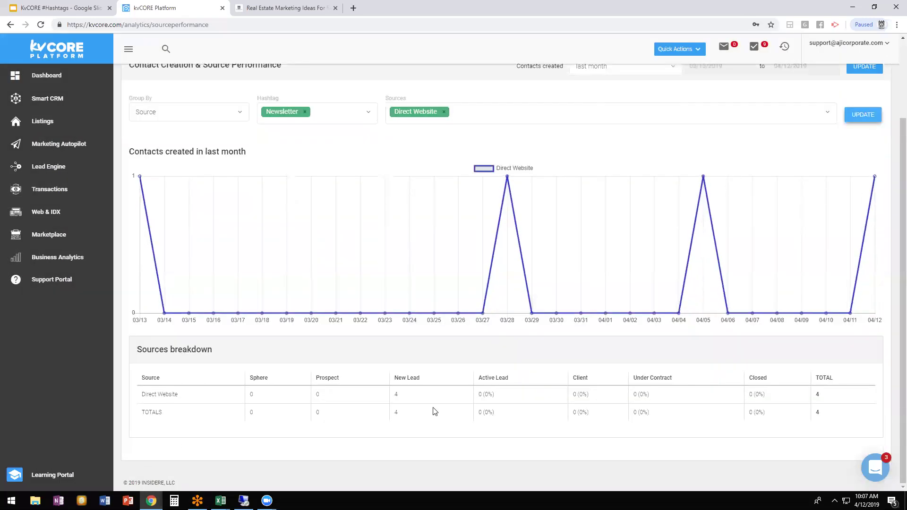
# - Check the Direct Website row's New Lead count of 4, then return to the top
pyautogui.moveTo(707, 403); pyautogui.dragTo(394, 399)
pyautogui.doubleClick(396, 394)
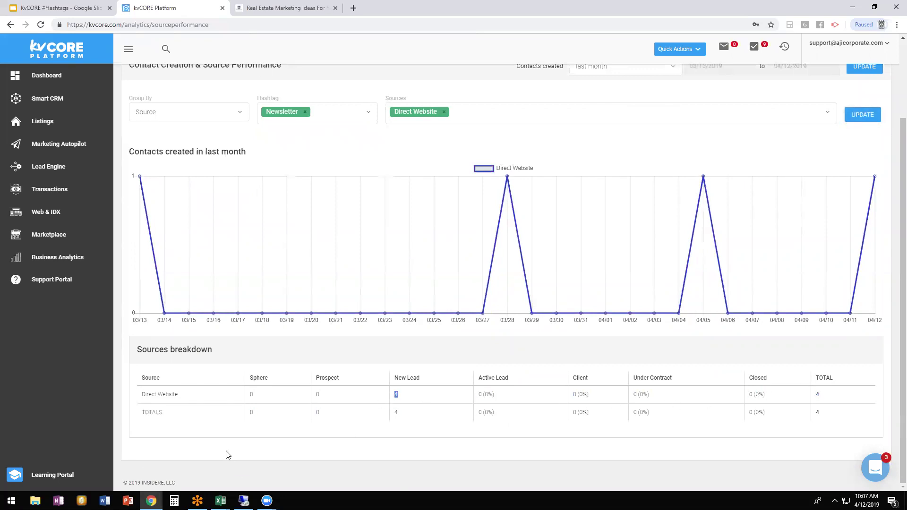
pyautogui.click(230, 166)
pyautogui.scroll(3, 793, 140)
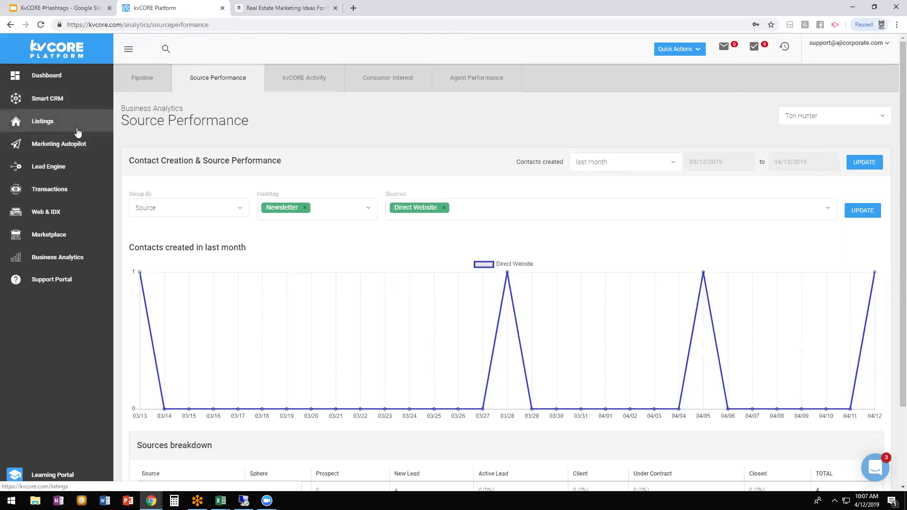
# - Go to Marketing Autopilot and highlight the Scheduled Mass Emails description
pyautogui.click(80, 168)
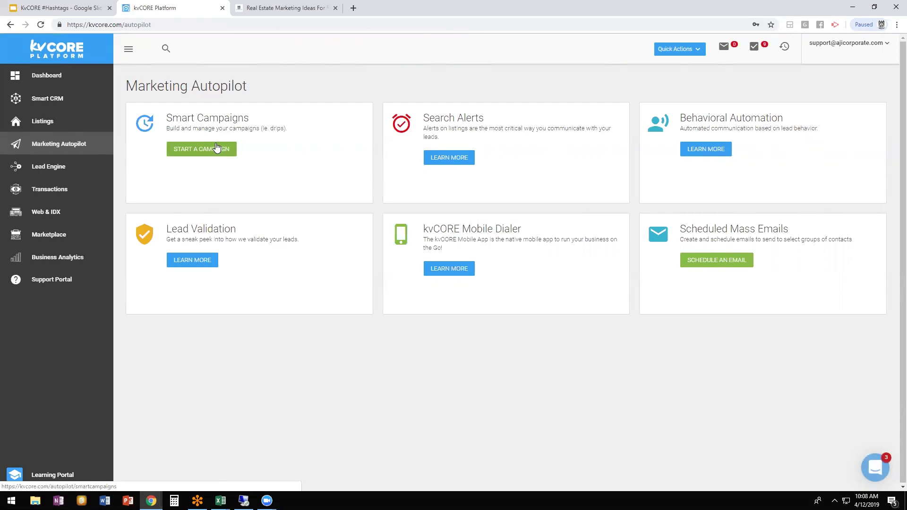
pyautogui.moveTo(676, 230); pyautogui.dragTo(894, 246)
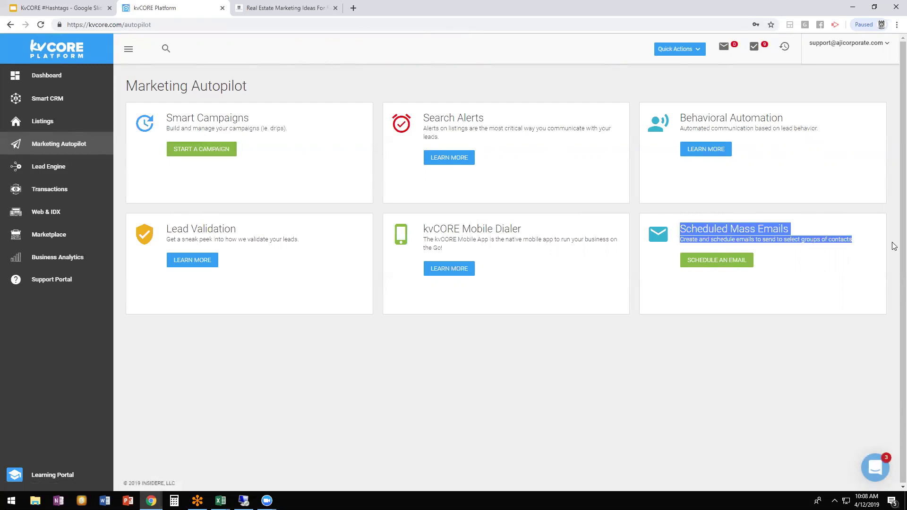
# - Try searching the property listings for 'sandi', then clear the search box
pyautogui.click(764, 244)
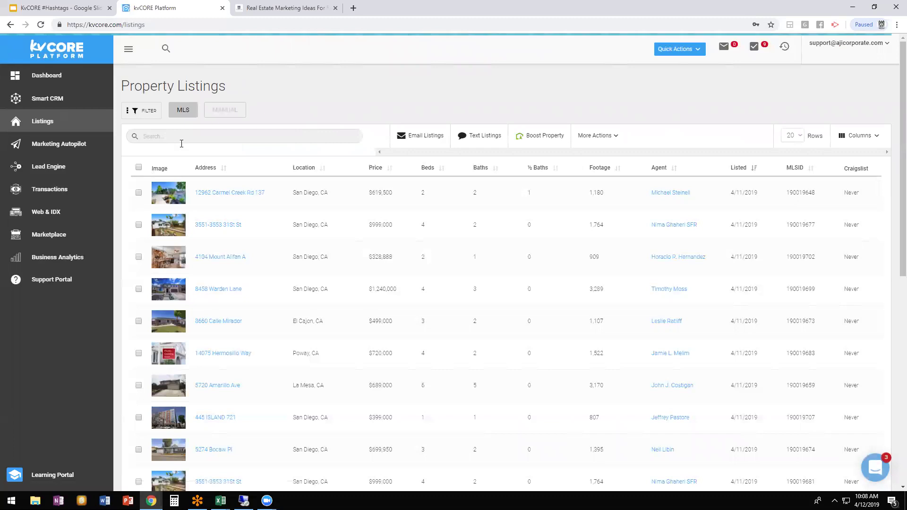
pyautogui.click(186, 135)
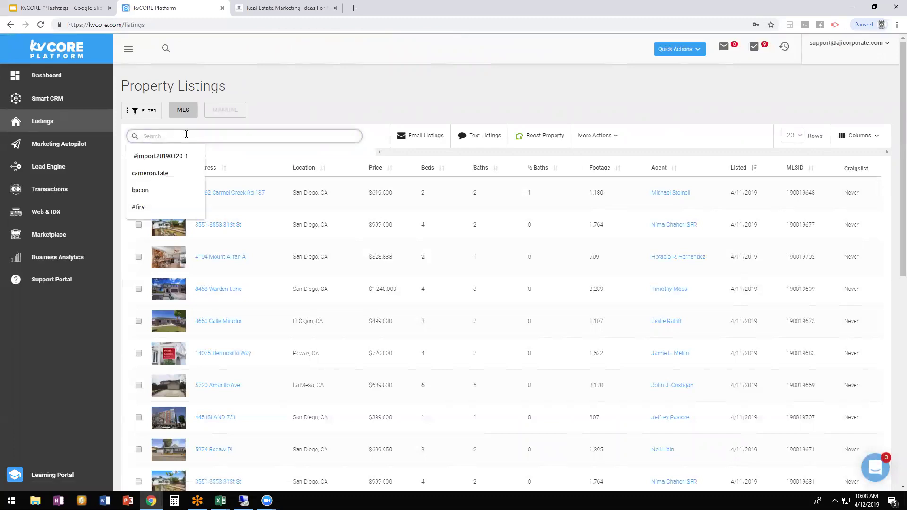
pyautogui.write('sandi')
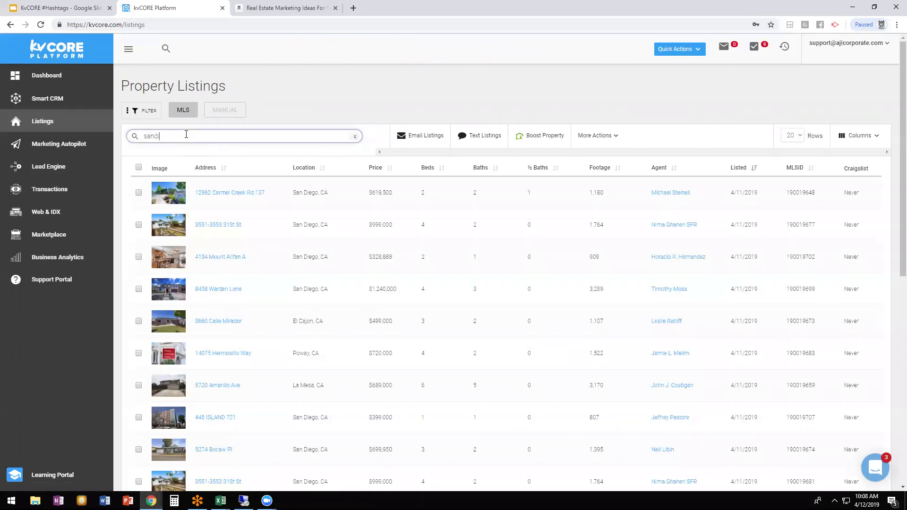
pyautogui.press('BackSpace')
pyautogui.press('BackSpace')
pyautogui.press('BackSpace')
pyautogui.press('BackSpace')
pyautogui.press('BackSpace')
pyautogui.press('BackSpace')
pyautogui.click(138, 193)
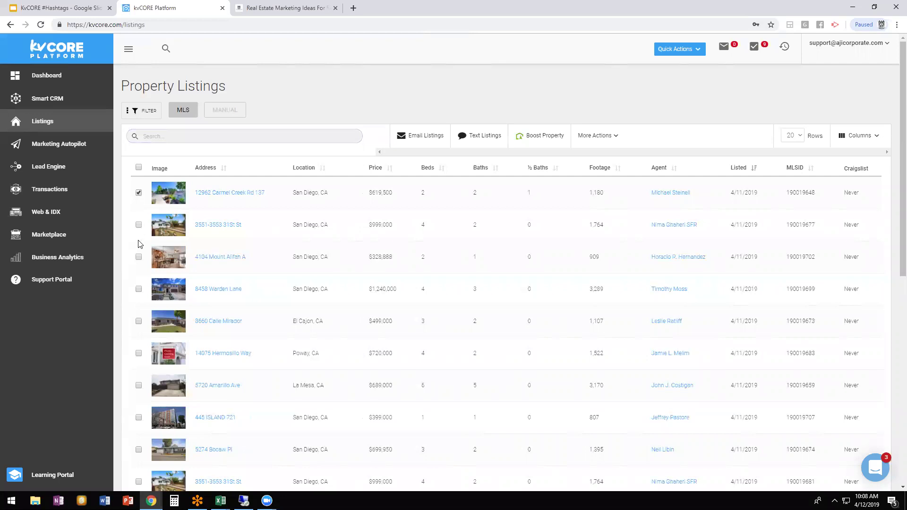
pyautogui.click(138, 224)
pyautogui.click(139, 256)
pyautogui.click(608, 137)
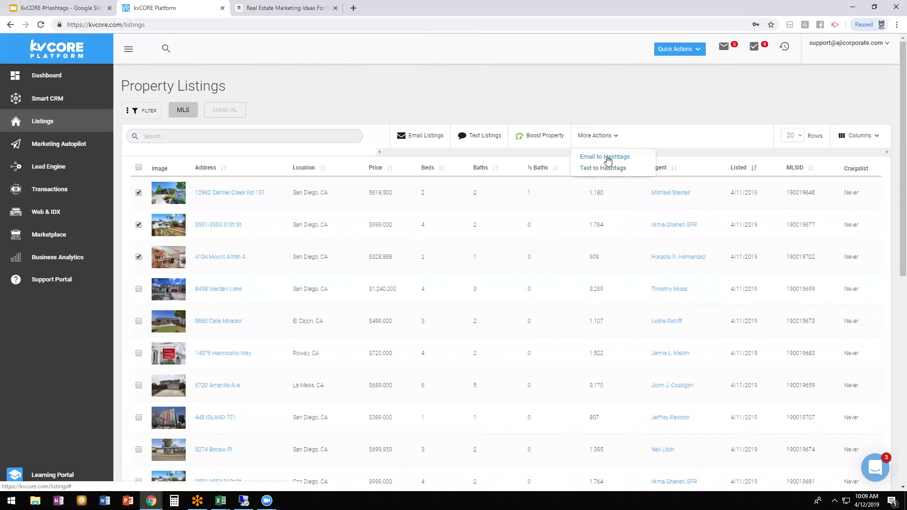
pyautogui.click(472, 78)
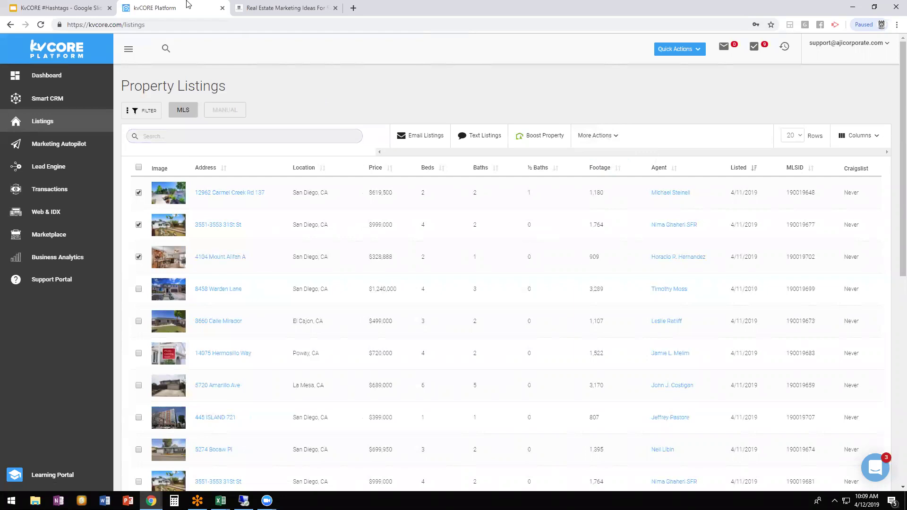
# - On the Allison James University site, open Nationwide Dashboard > Getting Started and scroll to the Must Do & Must Have checklist
pyautogui.click(268, 10)
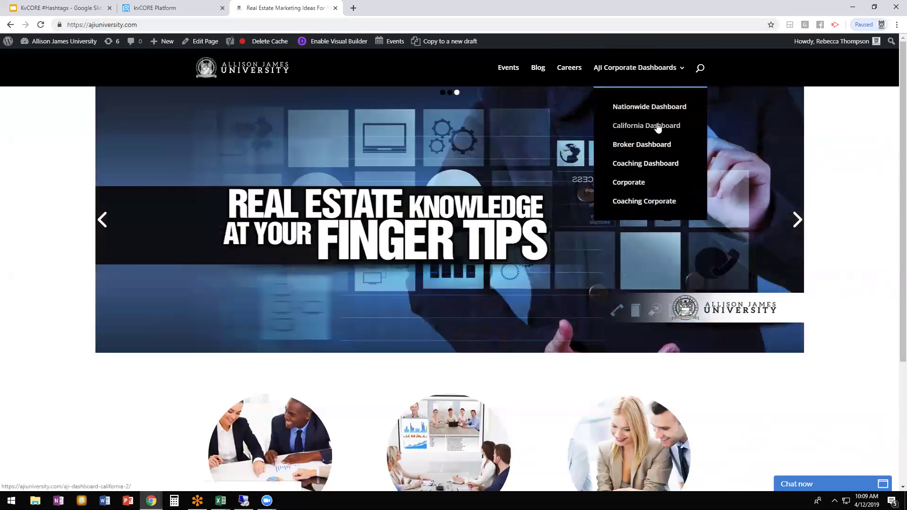
pyautogui.click(661, 110)
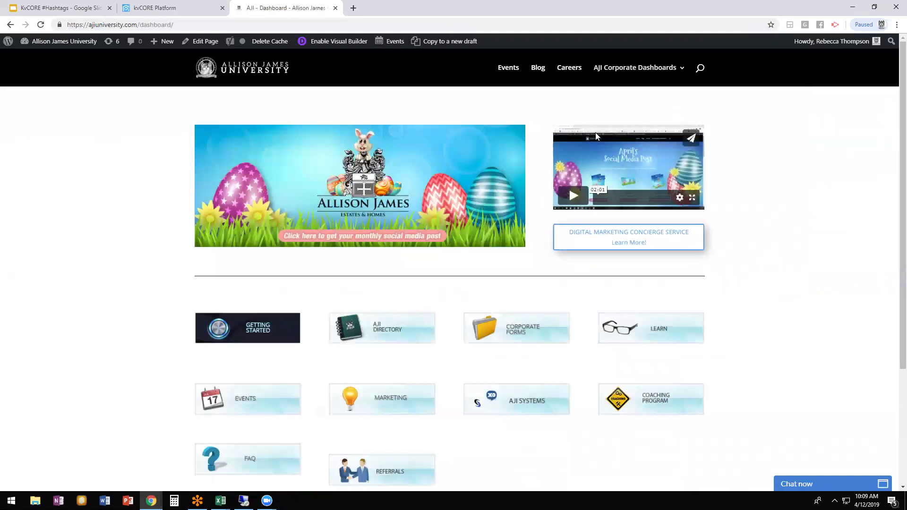
pyautogui.click(252, 325)
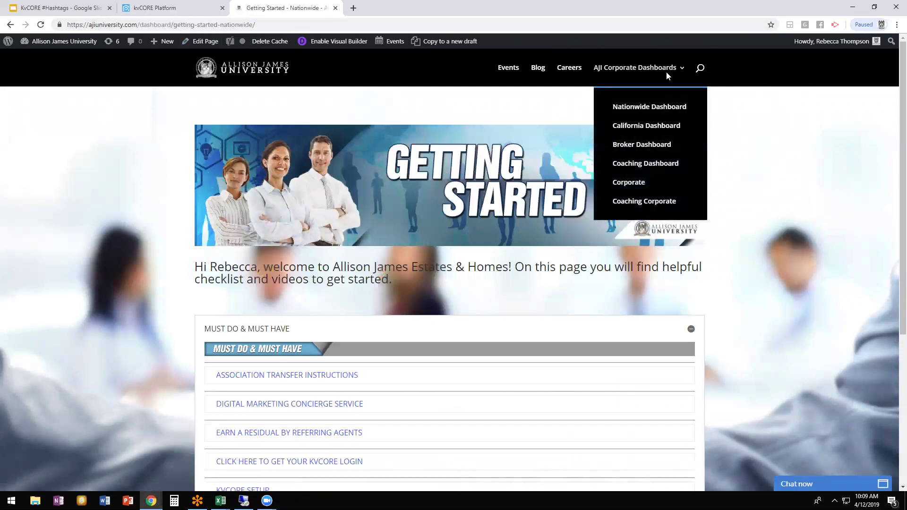
pyautogui.scroll(-3, 143, 248)
pyautogui.scroll(-1, 156, 258)
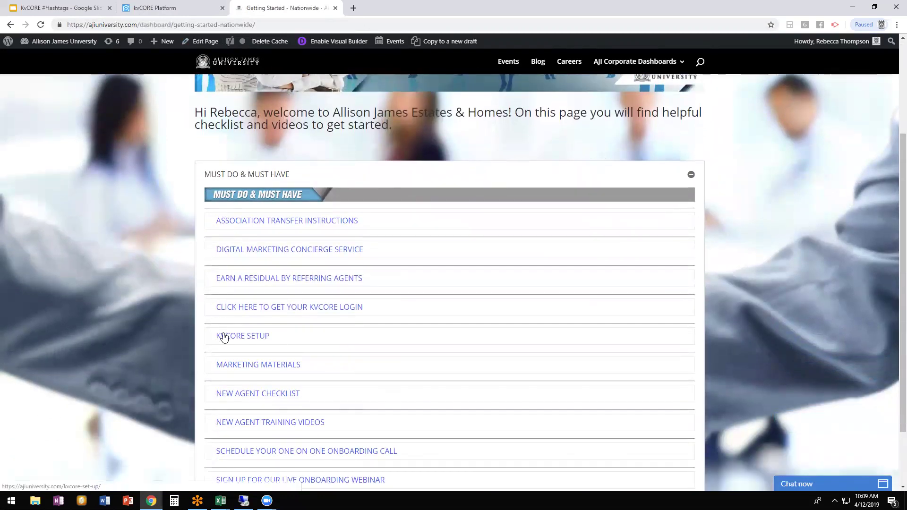
# - Open the kvCORE Setup page and scroll through the $99 package's included services to Let's Get Started
pyautogui.click(237, 339)
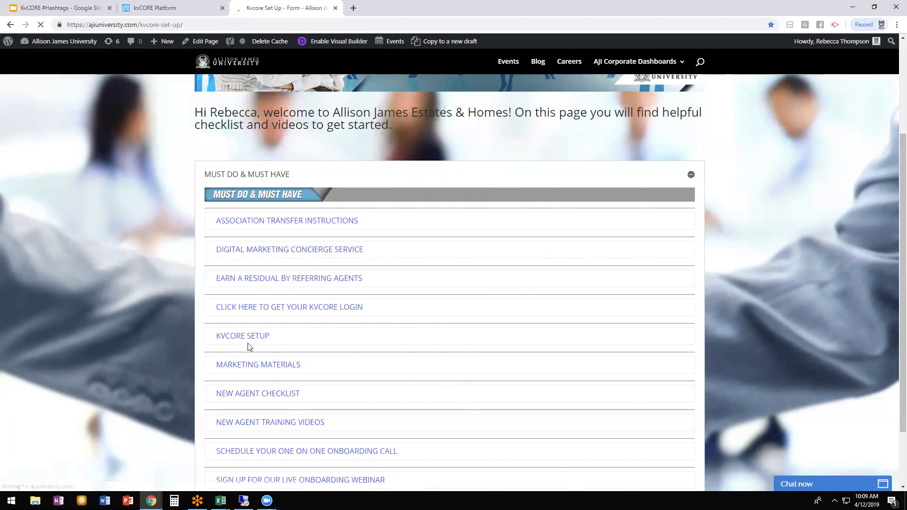
pyautogui.scroll(-1, 115, 247)
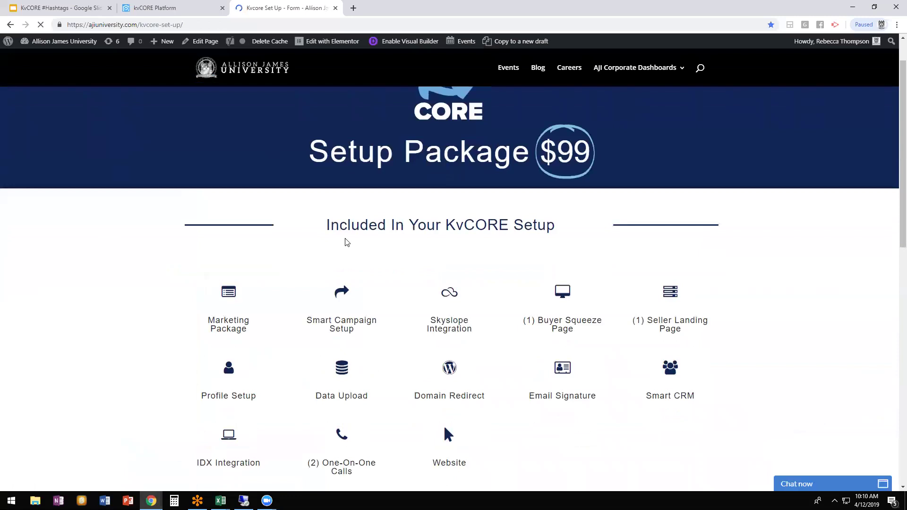
pyautogui.tripleClick(444, 227)
pyautogui.scroll(-7, 698, 263)
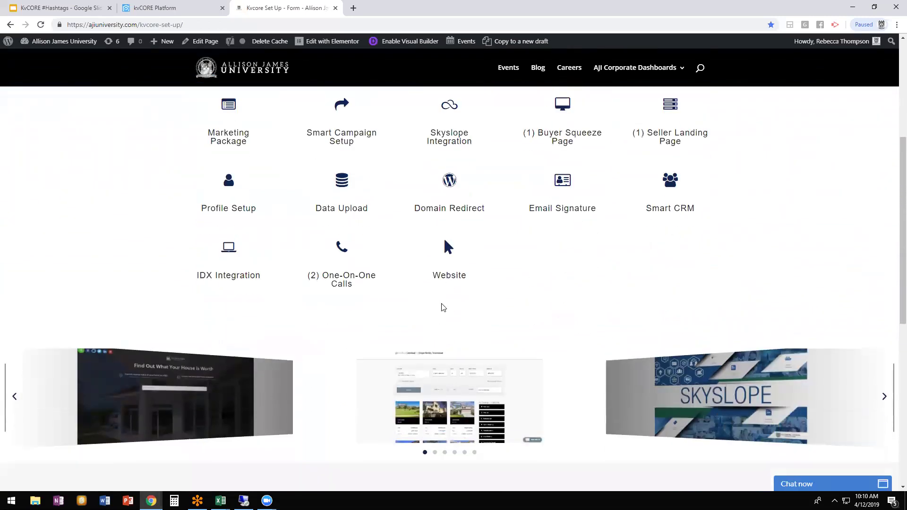
pyautogui.scroll(-1, 447, 343)
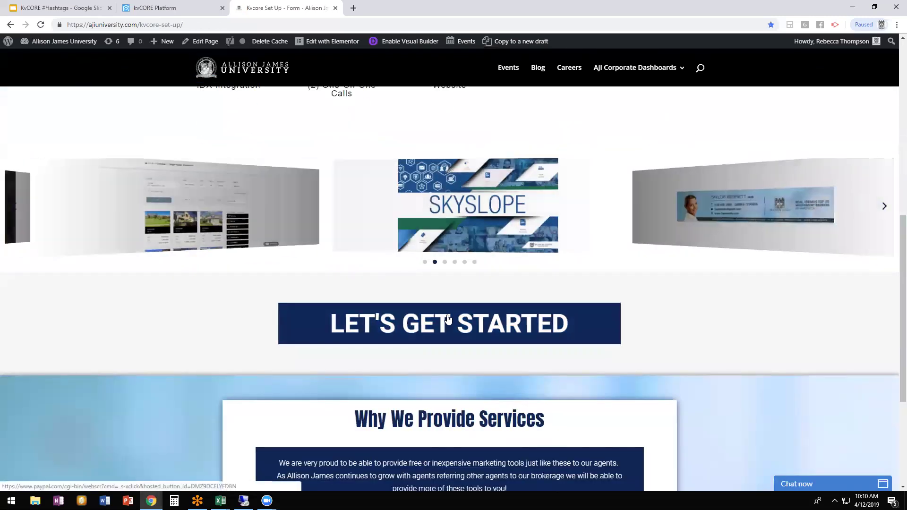